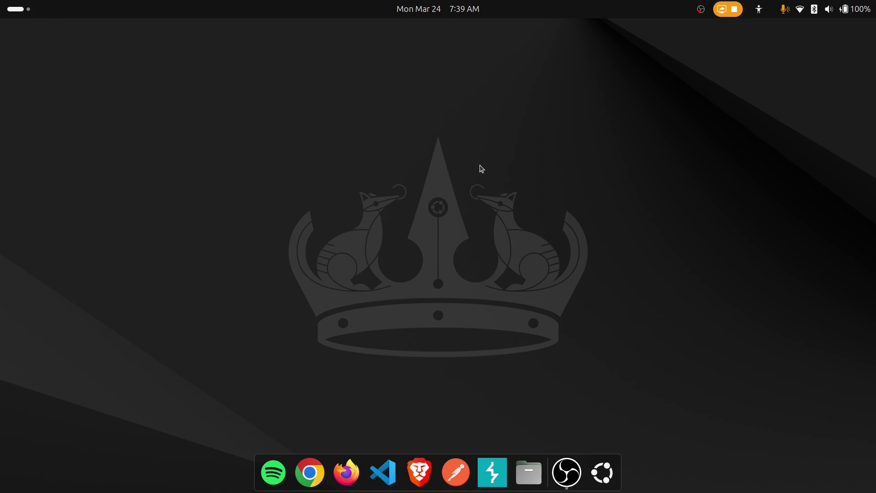
Open the GNOME application grid from the dock's Show Apps button.
click(603, 472)
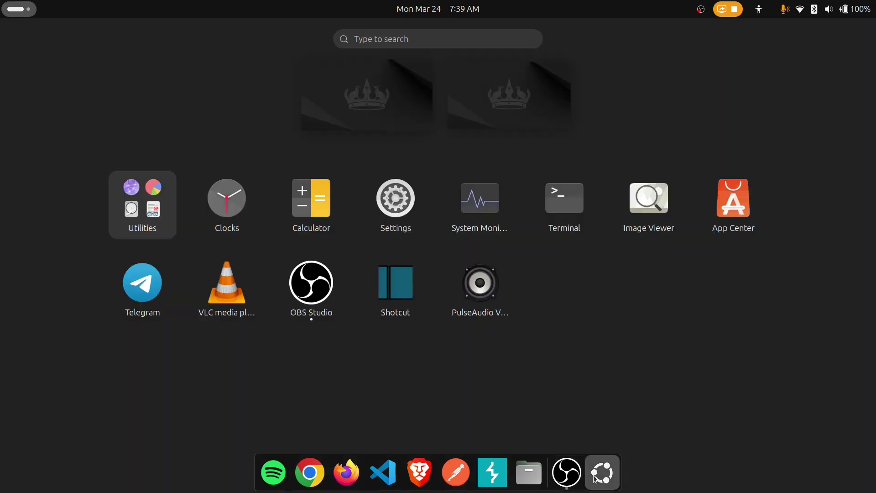
Open Terminal and refresh package lists with sudo apt update, entering the password.
click(556, 237)
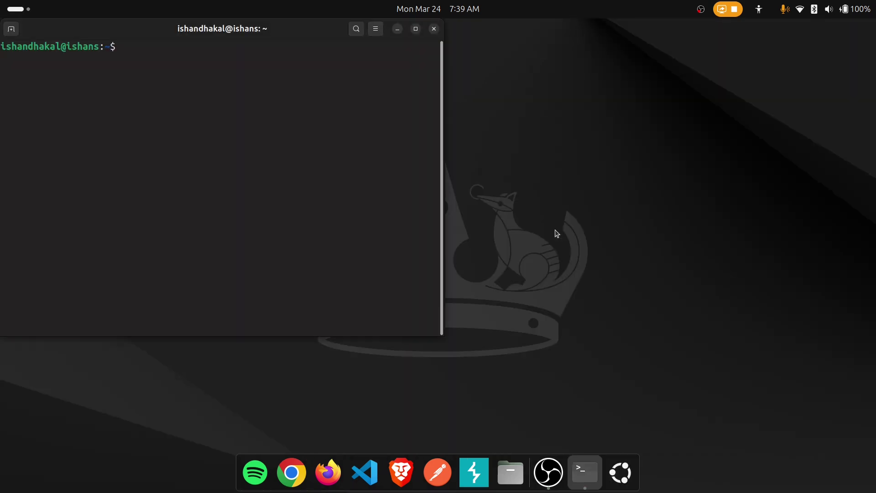
text(sudo )
text(apt )
text(update)
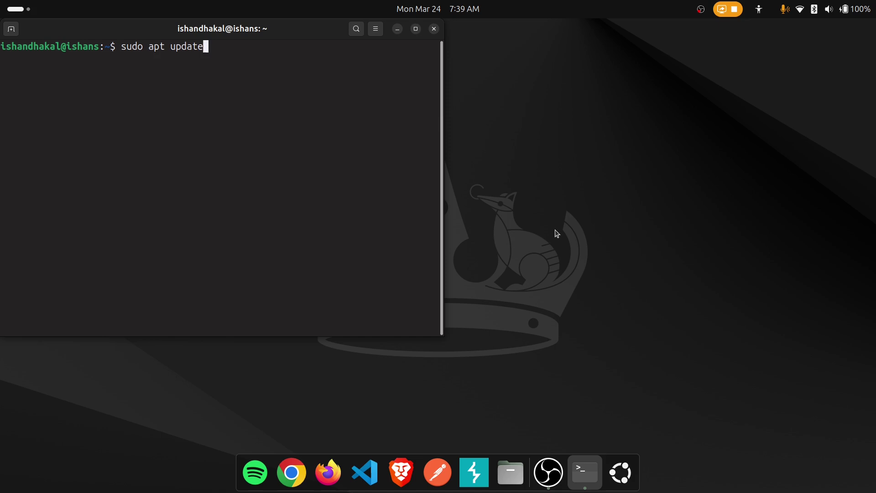
key(Return)
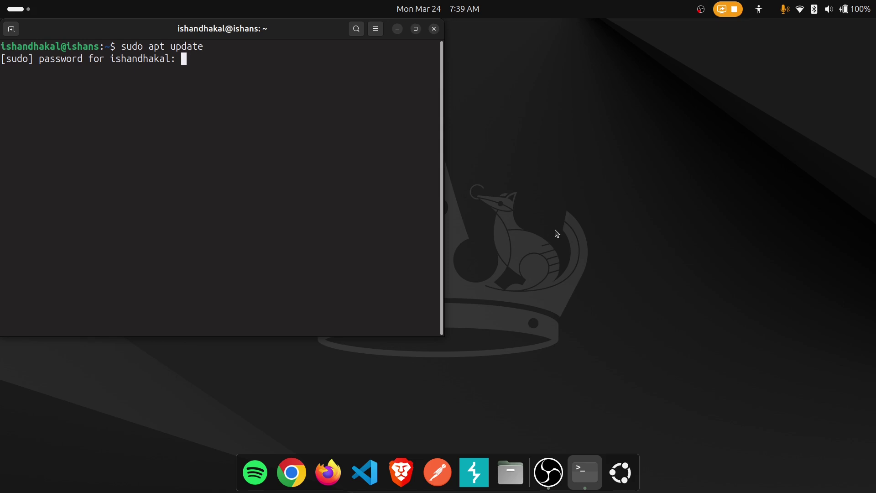
key(Return)
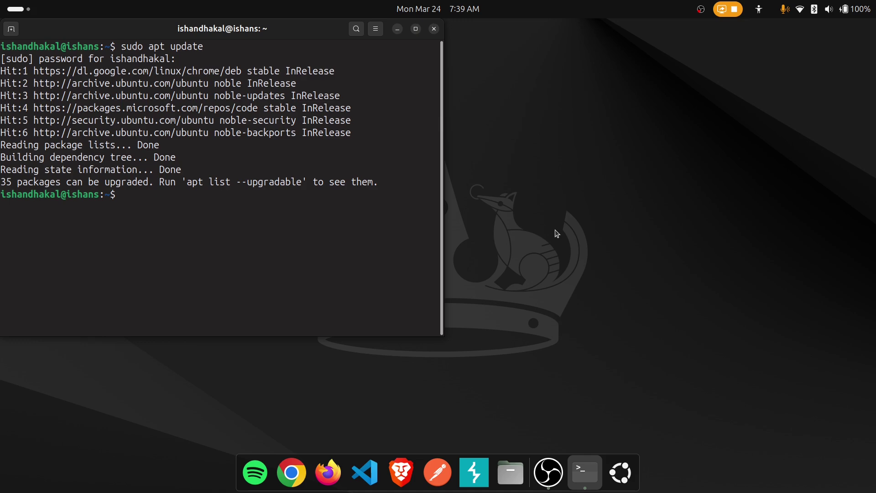
text(sudo )
text(apt upgra)
text(de)
Run sudo apt upgrade and confirm with y to install the pending package upgrades.
key(Return)
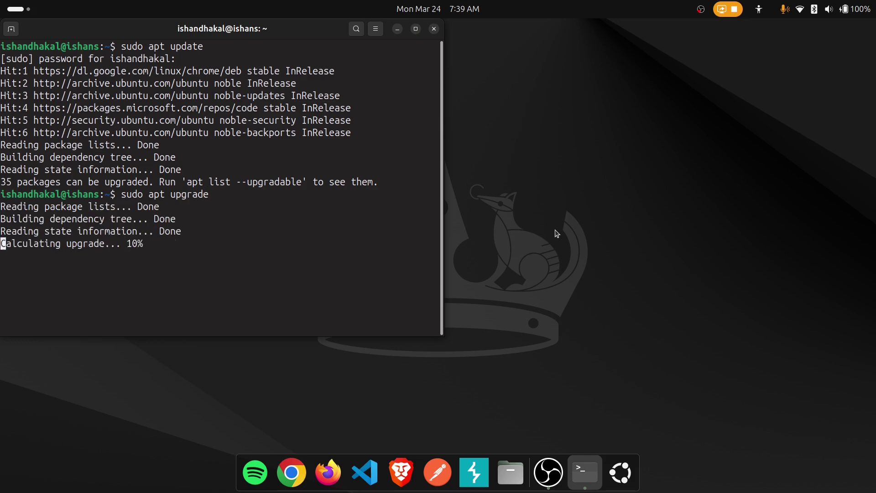
text(y)
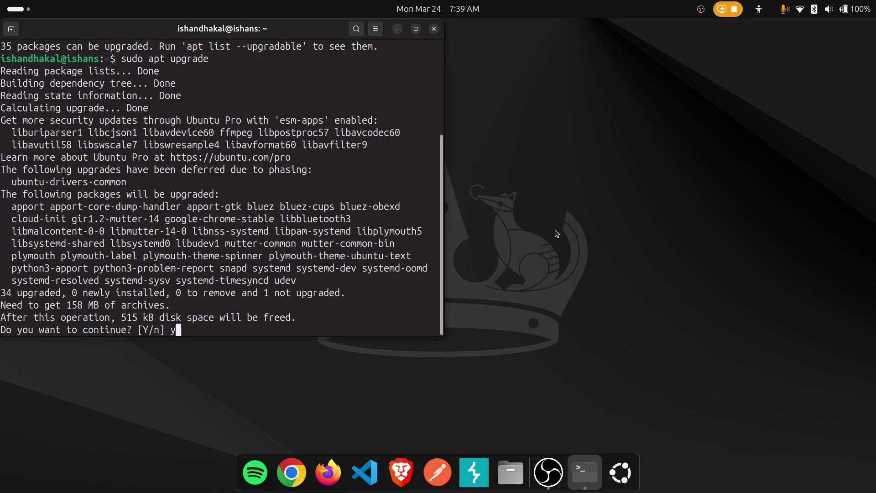
key(Return)
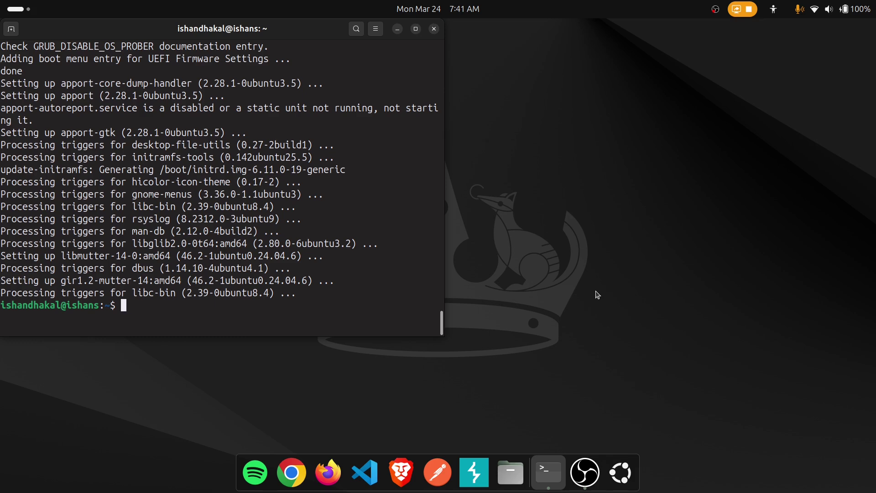
text(sudo)
text( snap )
text(install )
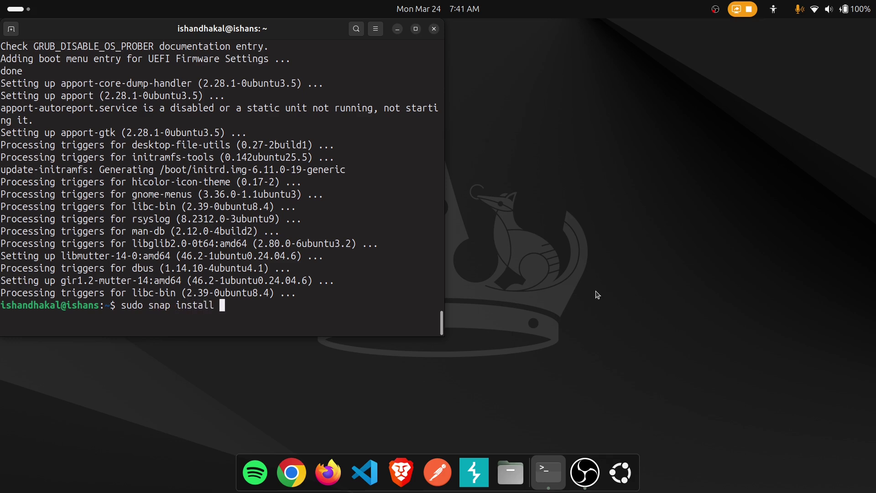
text(utorrent)
Install the utorrent snap (version 2.2.1.25110) with sudo snap install utorrent.
key(Return)
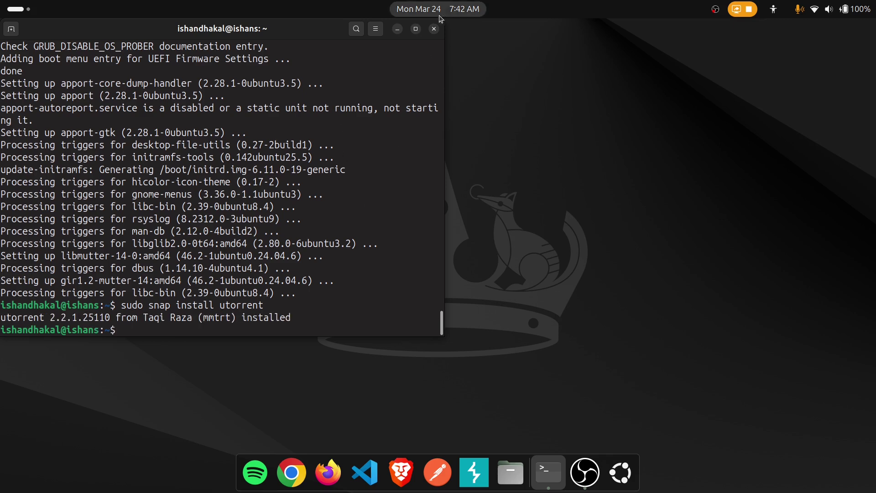
Close Terminal and launch µTorrent 2.2.1 from the application grid.
click(433, 28)
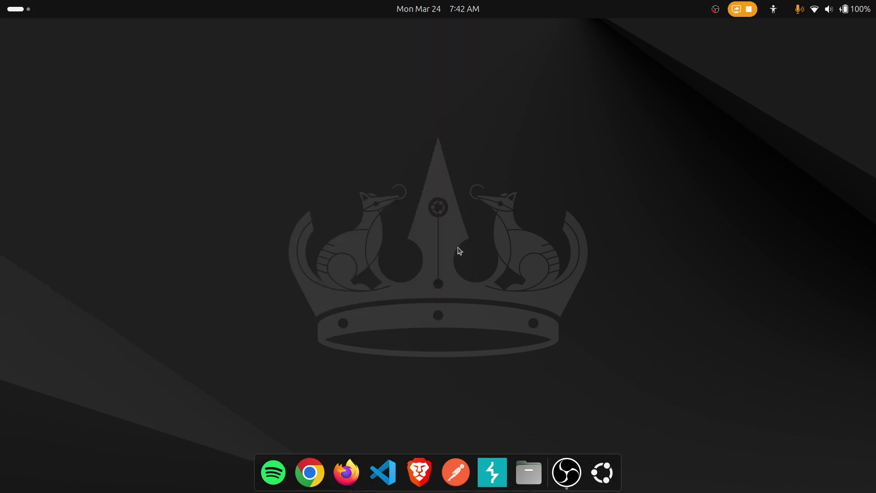
click(603, 472)
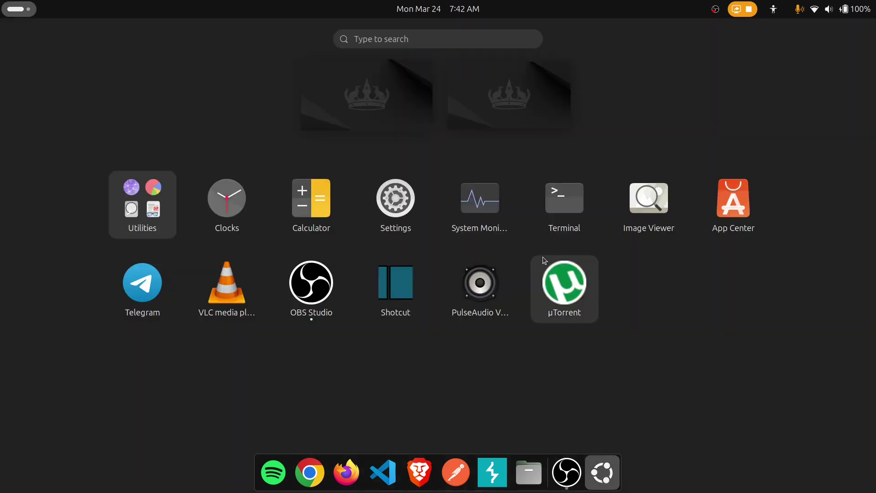
click(558, 300)
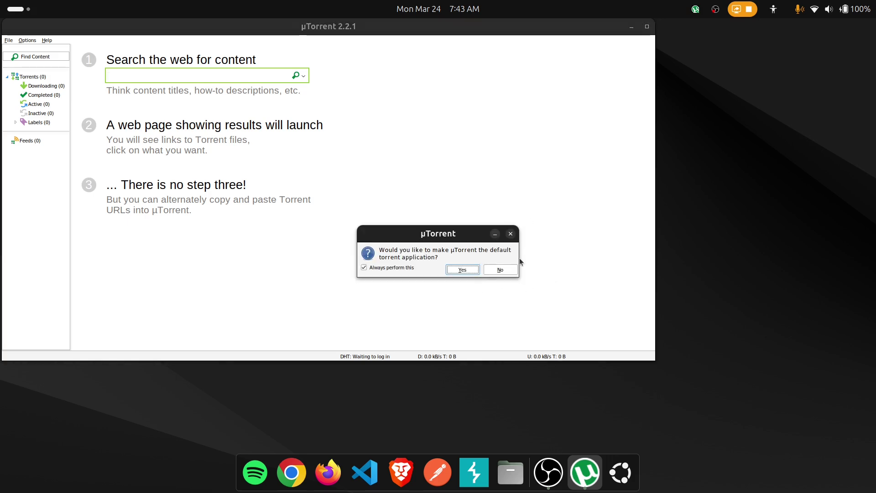
Make µTorrent the default app, decline the update, and browse Downloading, Completed and Torrents.
click(464, 271)
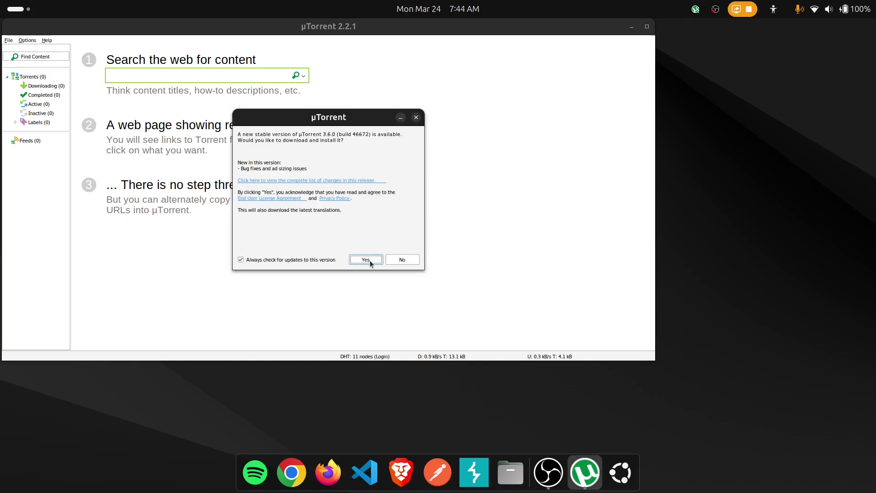
click(390, 264)
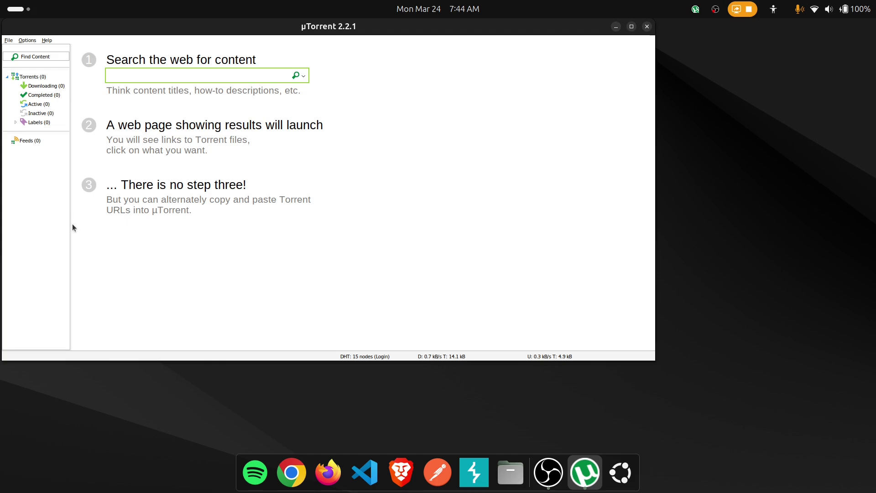
click(46, 86)
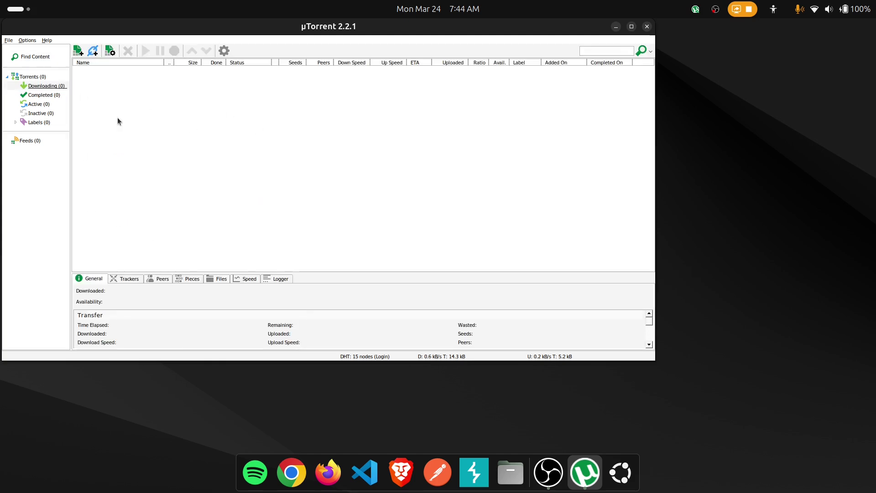
click(41, 94)
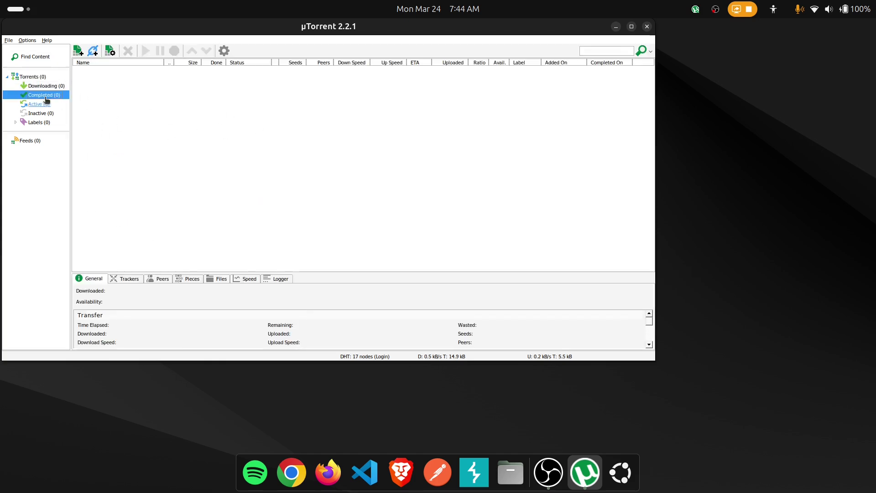
click(34, 77)
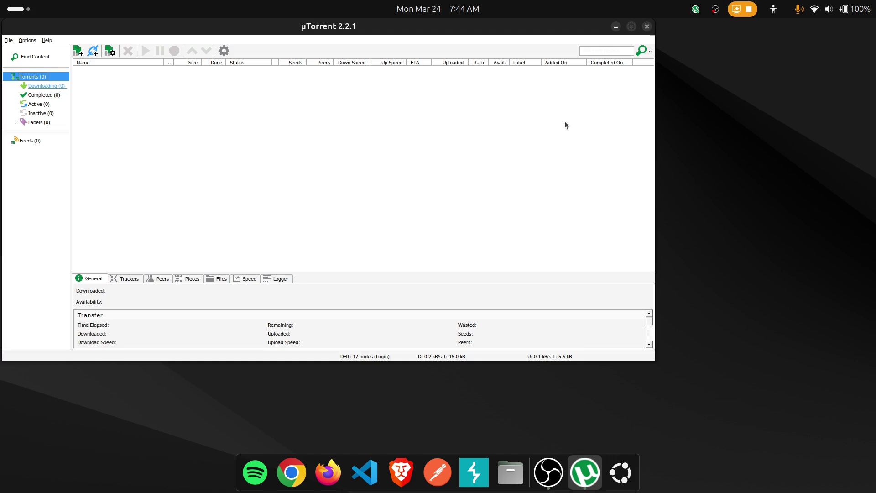
Close µTorrent, open a new Terminal, and run sudo snap remove utorrent.
click(648, 27)
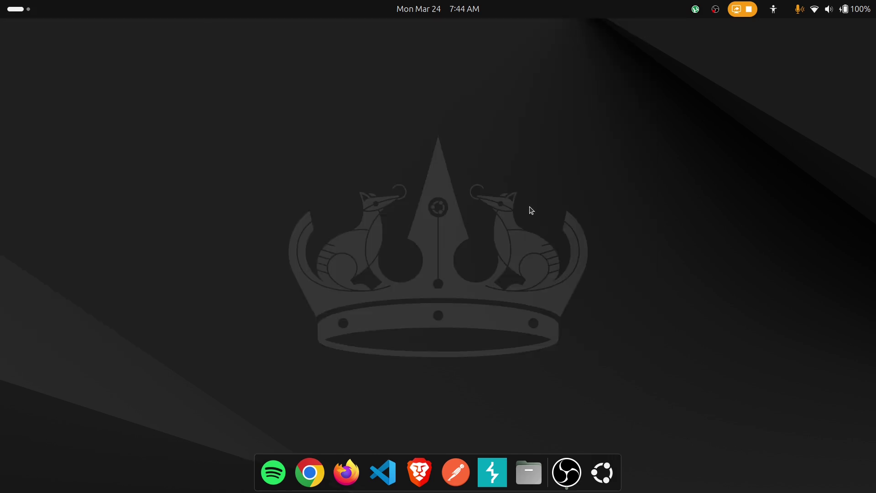
click(601, 471)
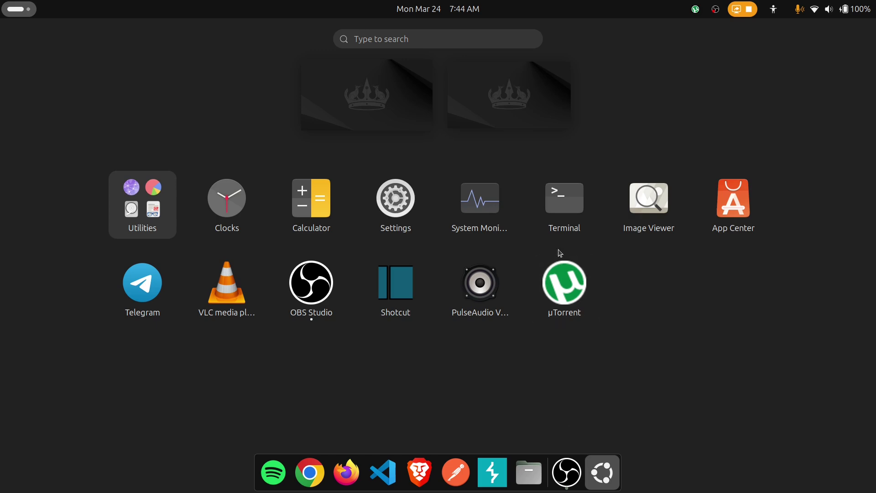
click(568, 200)
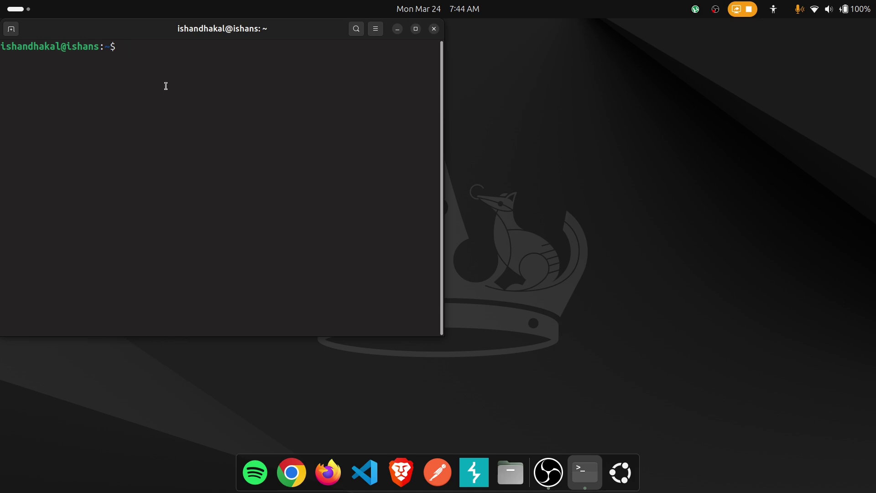
text(sudo)
text( sa)
key(BackSpace)
text(nap rem)
text(ove ut)
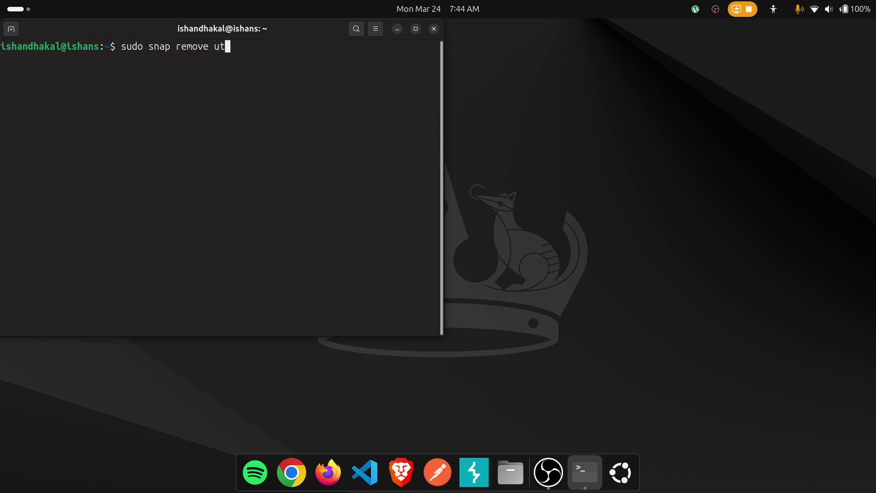
text(orrent)
key(Return)
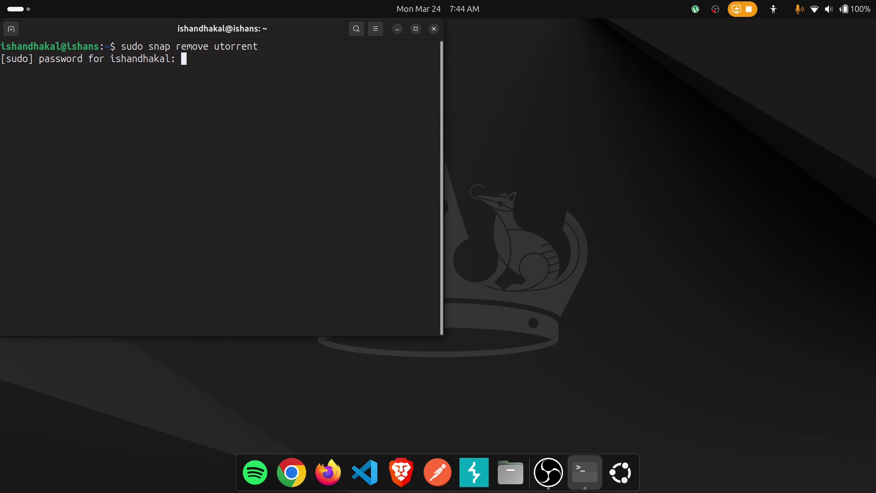
Enter the sudo password to finish removing the utorrent snap.
key(Return)
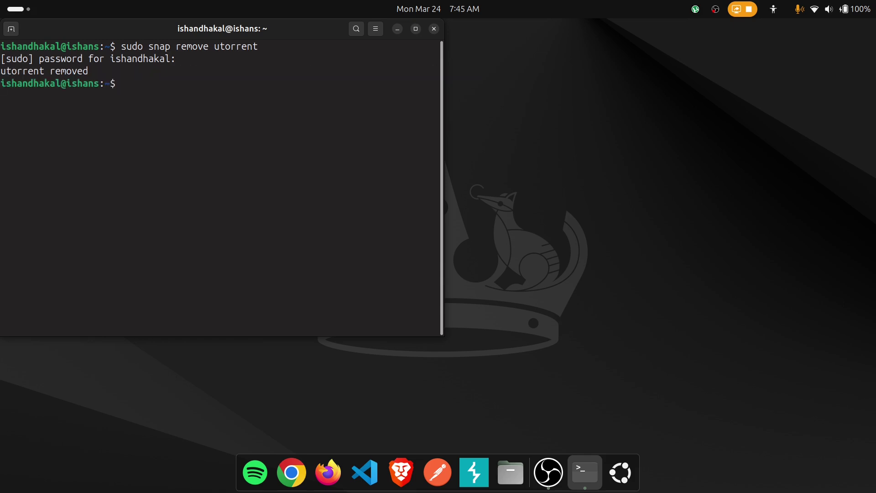
Close Terminal, confirm µTorrent is gone from the app grid, and return to the desktop.
click(434, 29)
click(615, 483)
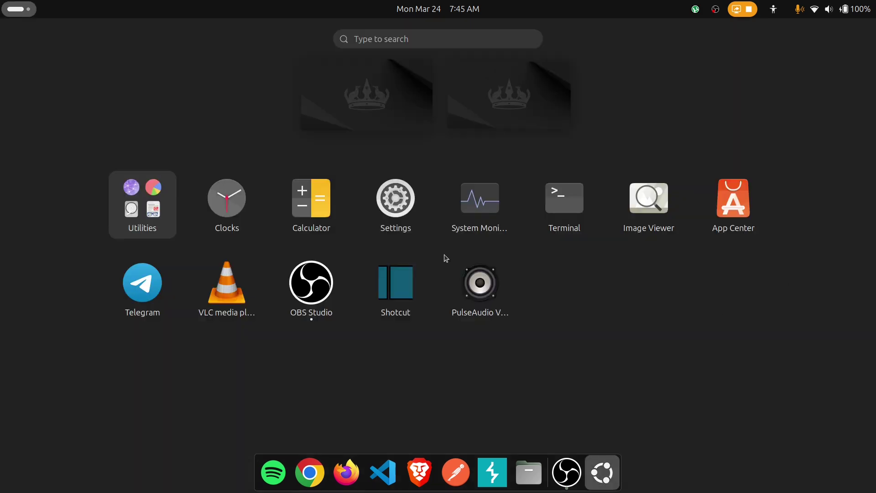
click(592, 473)
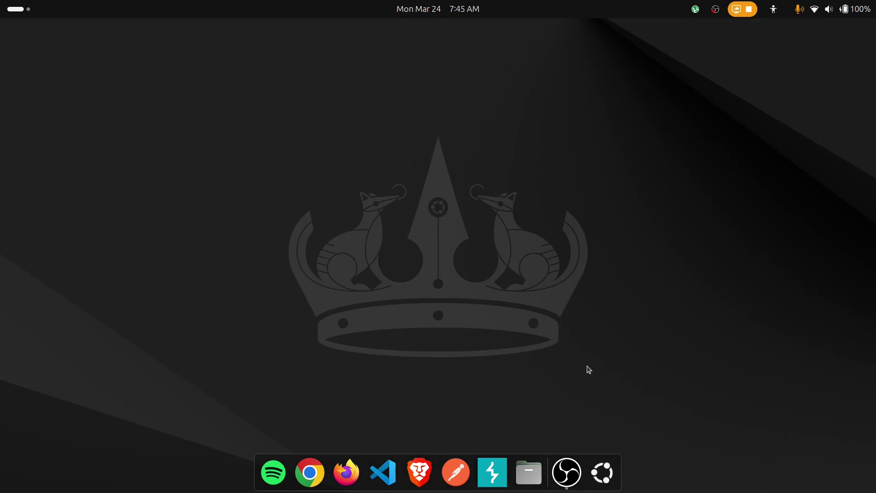